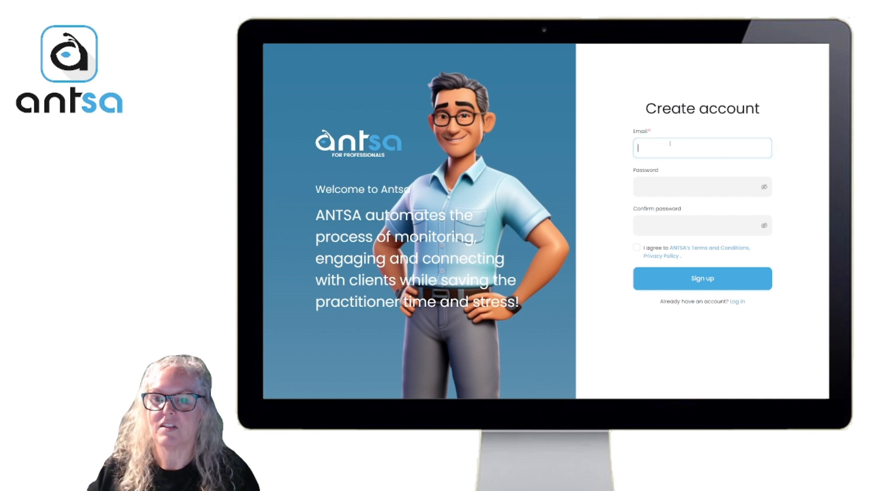
- Create a practitioner account with the account email and a confirmed password, agreeing to the Terms and Conditions and Privacy Policy
{"action": "type", "text": "john"}
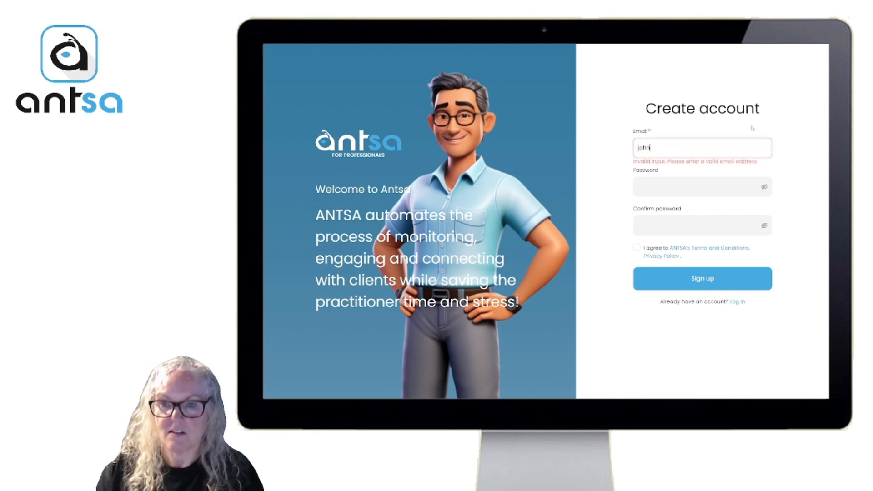
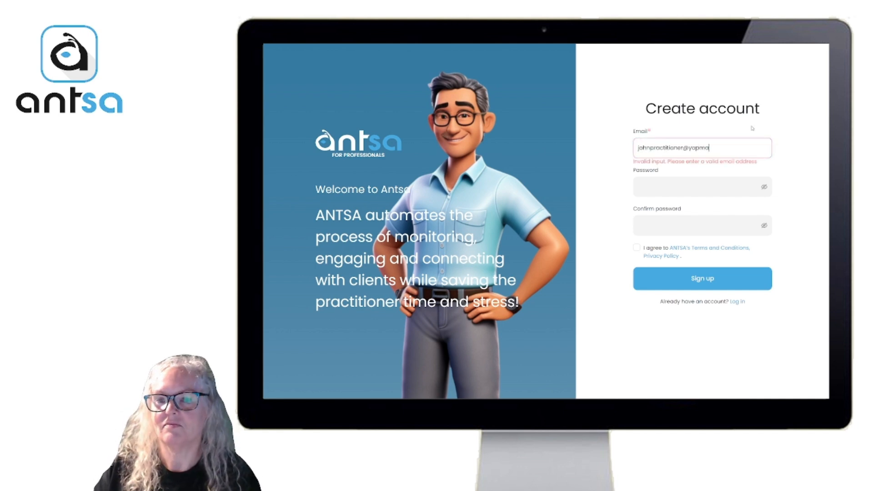
{"action": "key", "text": "Tab"}
{"action": "type", "text": "************"}
{"action": "key", "text": "Tab"}
{"action": "type", "text": "************"}
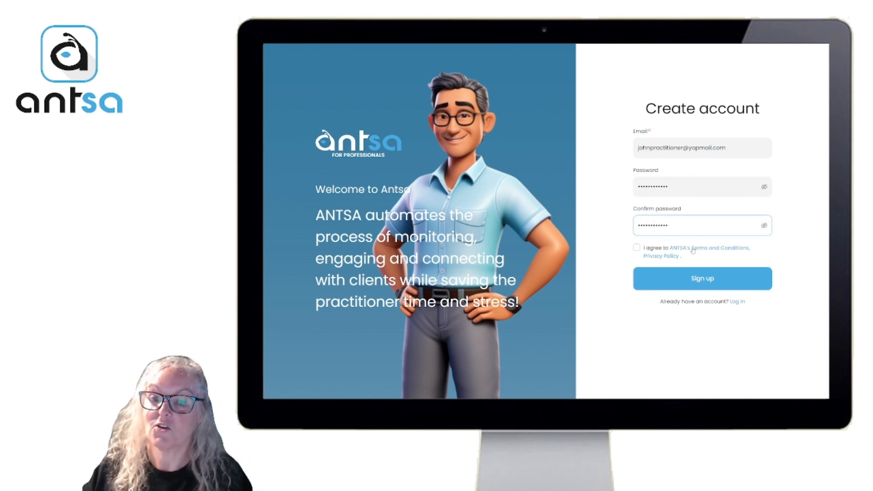
{"action": "left_click", "coordinate": [636, 248]}
{"action": "left_click", "coordinate": [755, 279]}
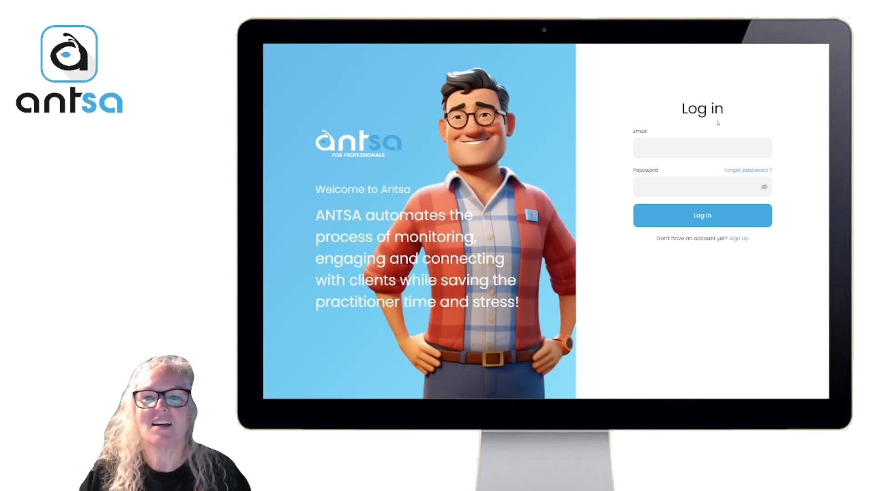
- Log in with the account email and password, and enter the one-time verification code sent by email
{"action": "left_click", "coordinate": [670, 146]}
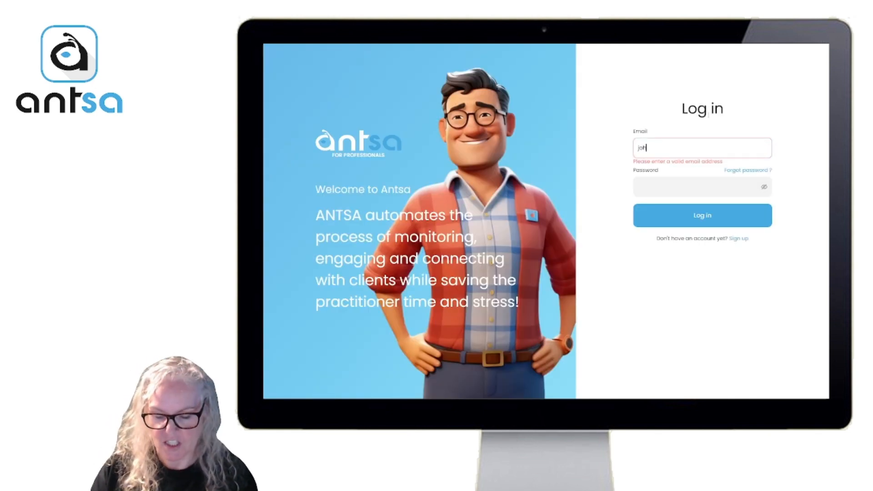
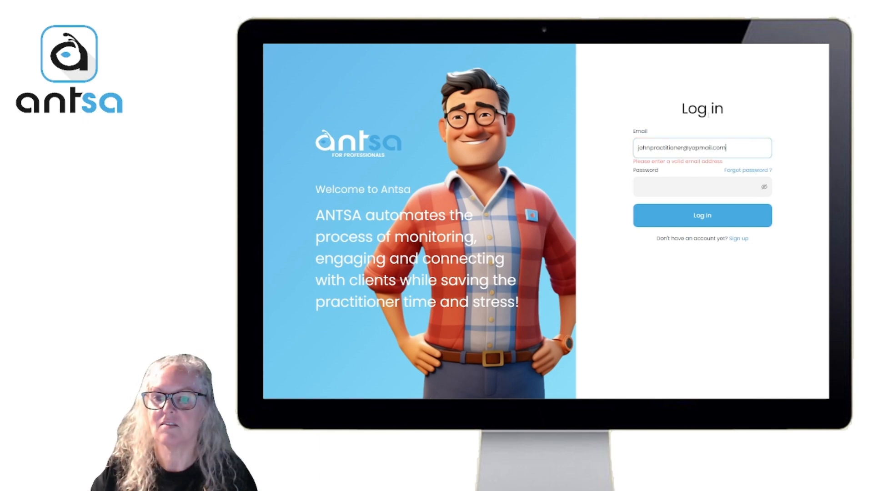
{"action": "key", "text": "Tab"}
{"action": "type", "text": "************"}
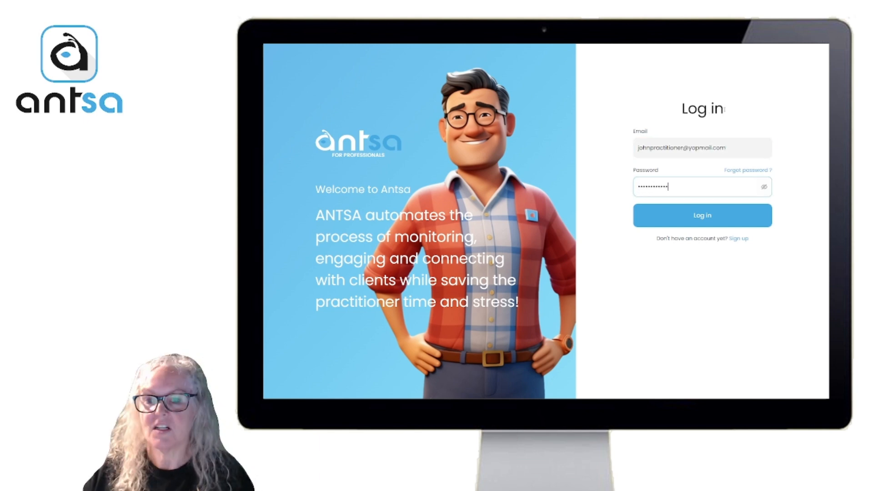
{"action": "left_click", "coordinate": [705, 217]}
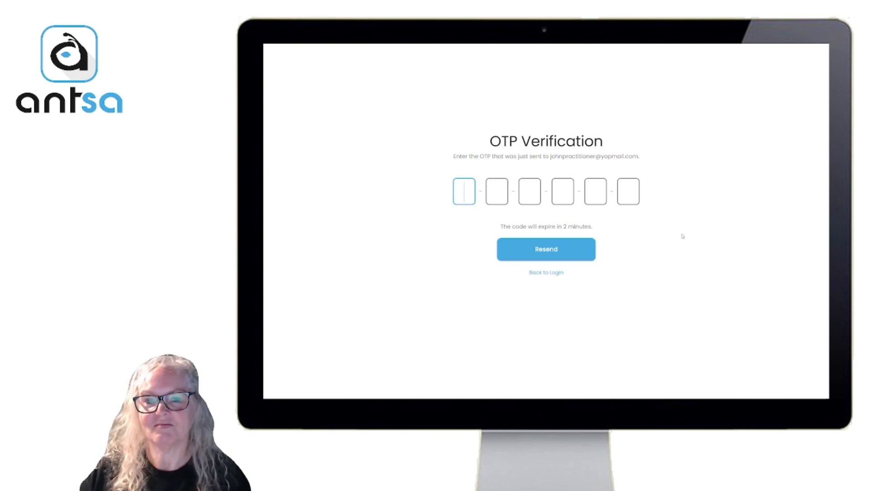
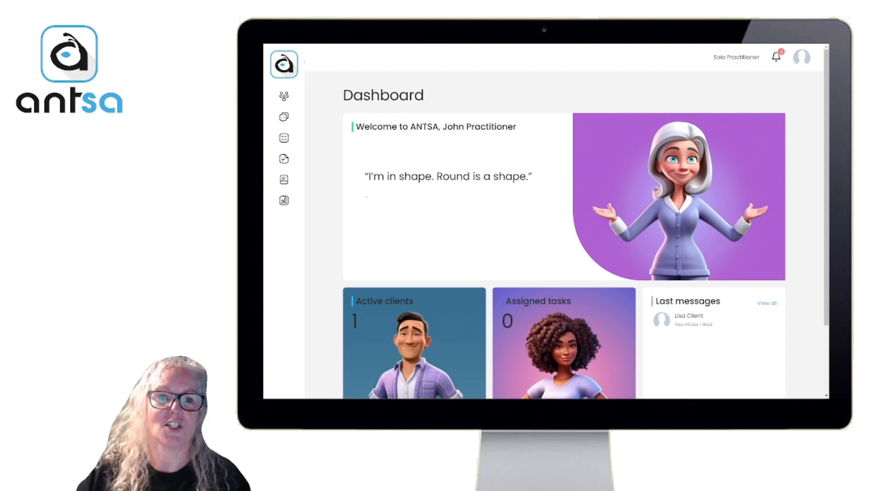
- Refresh the dashboard, start a new client from the client list, and enter the client's first and last name
{"action": "key", "text": "F5"}
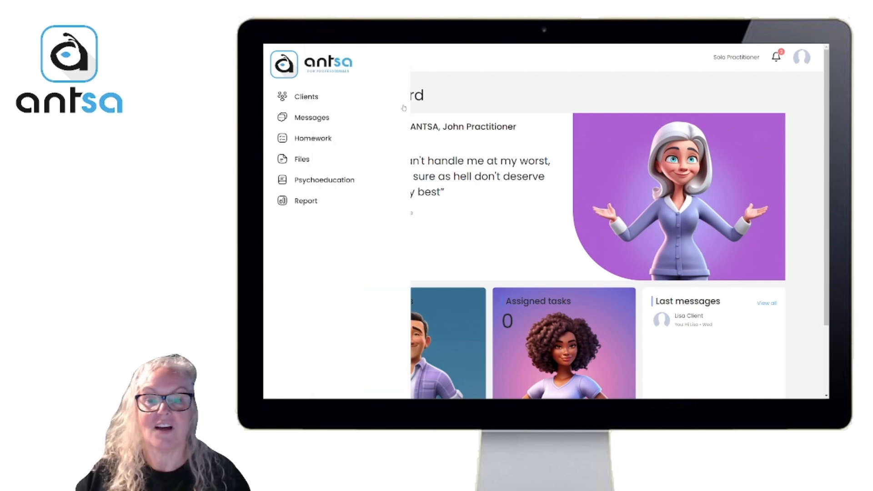
{"action": "left_click", "coordinate": [306, 98]}
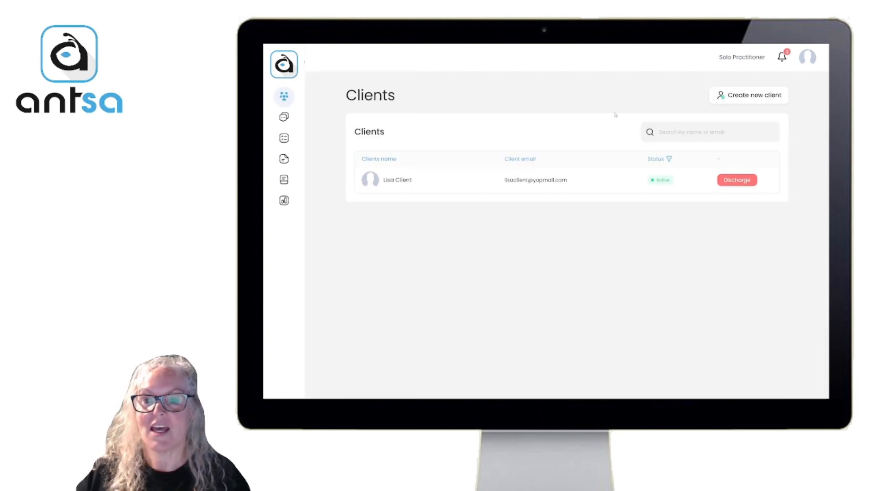
{"action": "left_click", "coordinate": [746, 98]}
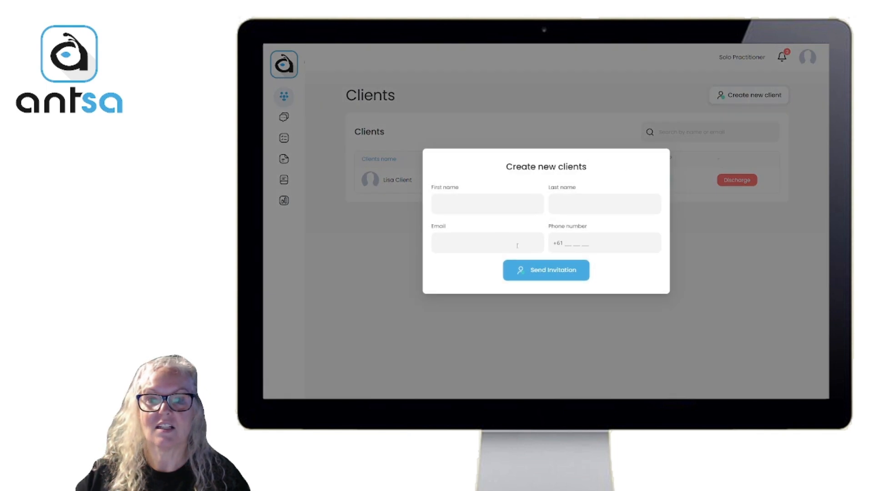
{"action": "left_click", "coordinate": [475, 202]}
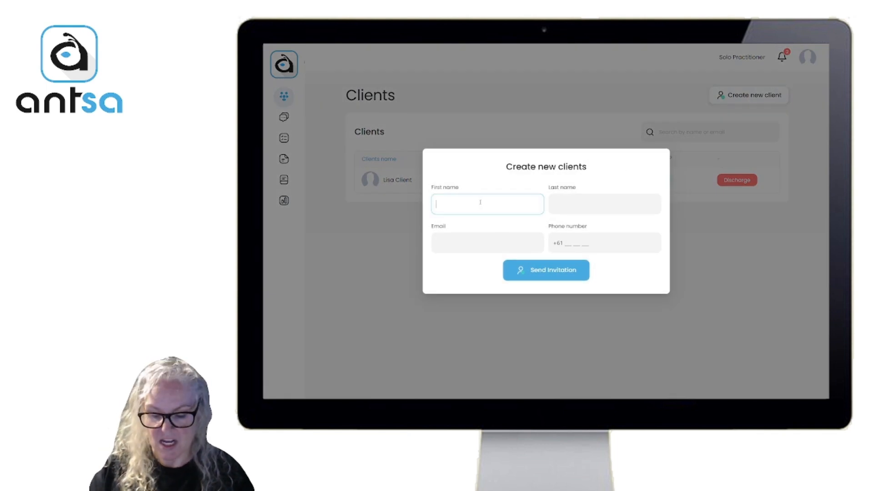
{"action": "type", "text": "Bob"}
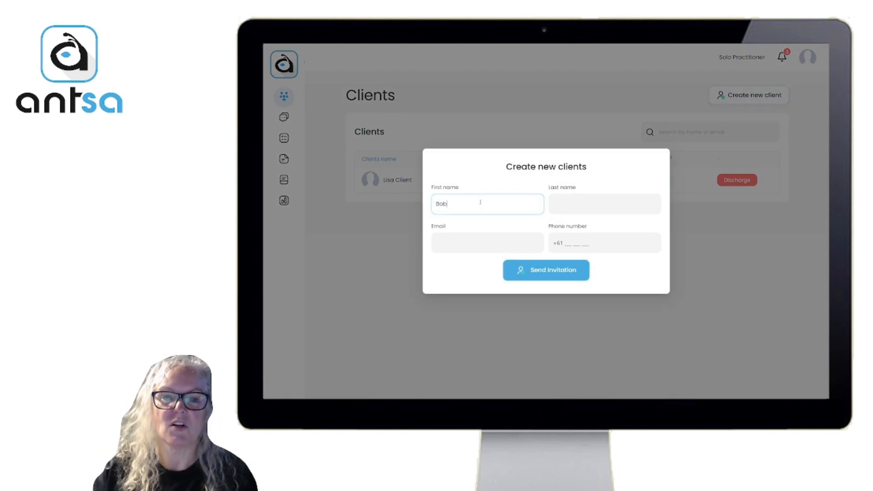
{"action": "key", "text": "Tab"}
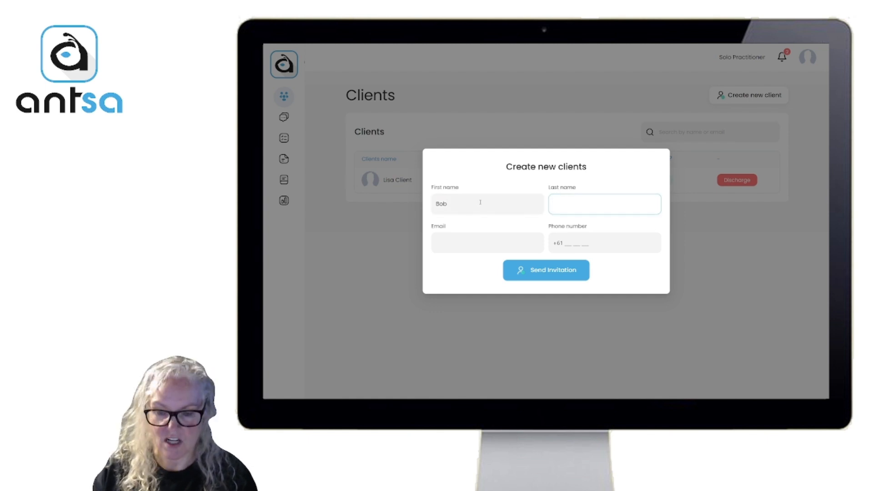
{"action": "type", "text": "Smith"}
{"action": "key", "text": "Tab"}
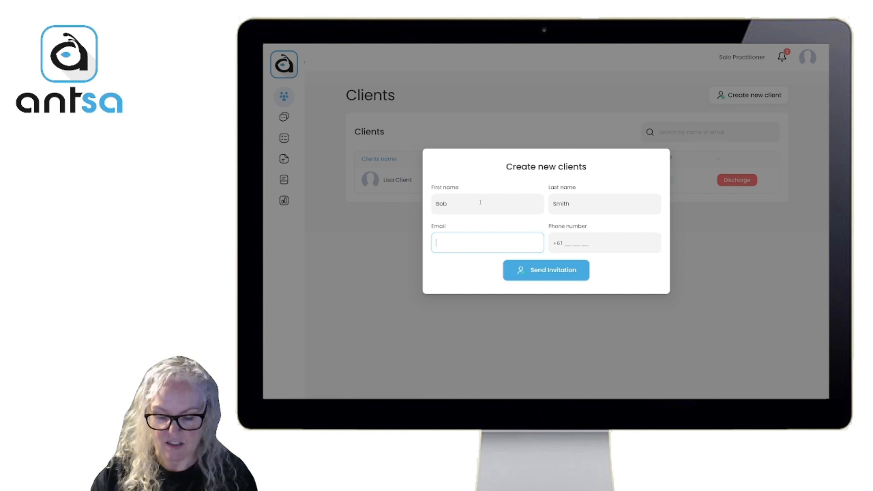
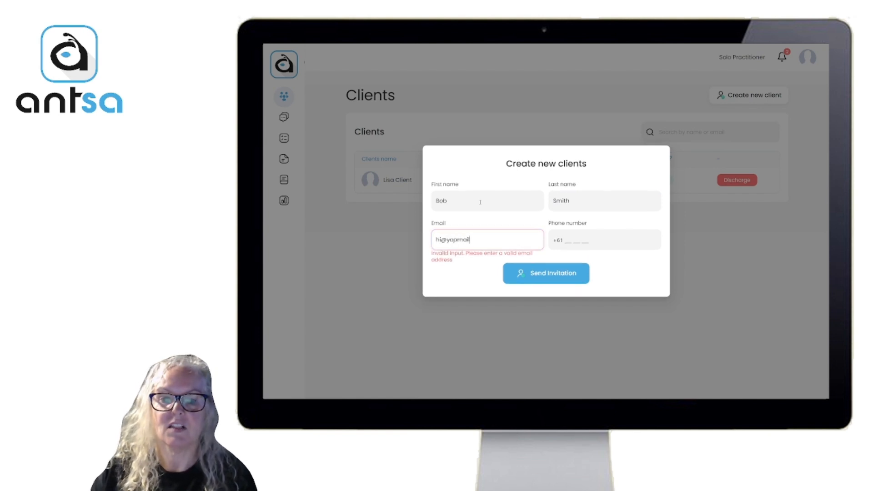
- Fill in the new client's email and phone number, and send the invitation
{"action": "key", "text": "Tab"}
{"action": "type", "text": "123 4"}
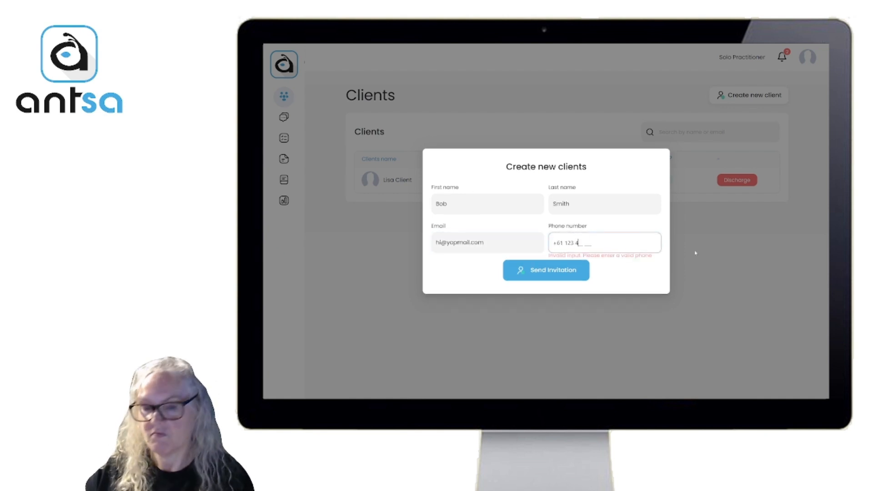
{"action": "type", "text": "56 456"}
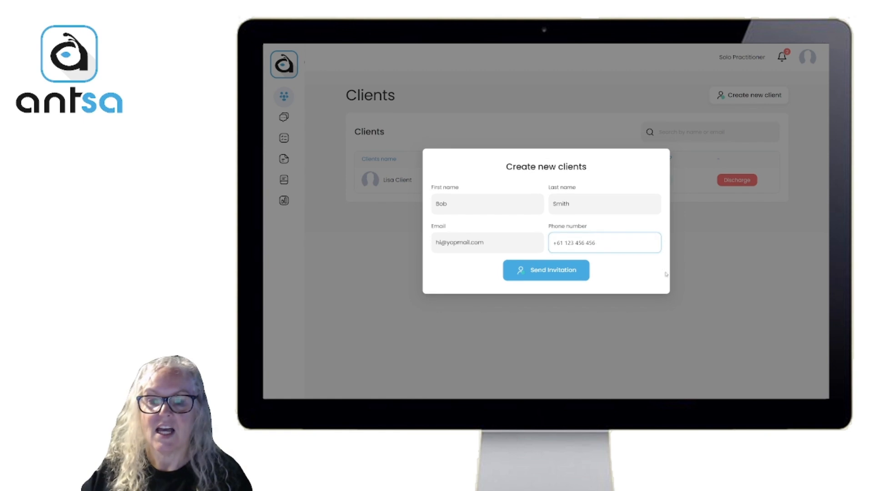
{"action": "left_click", "coordinate": [545, 272]}
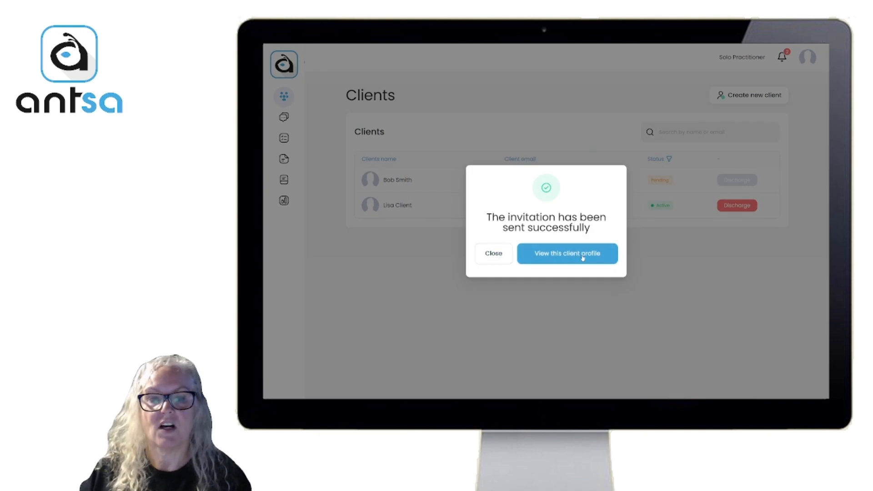
- View the pending client's profile, and open the active client's profile from the client list
{"action": "left_click", "coordinate": [582, 258]}
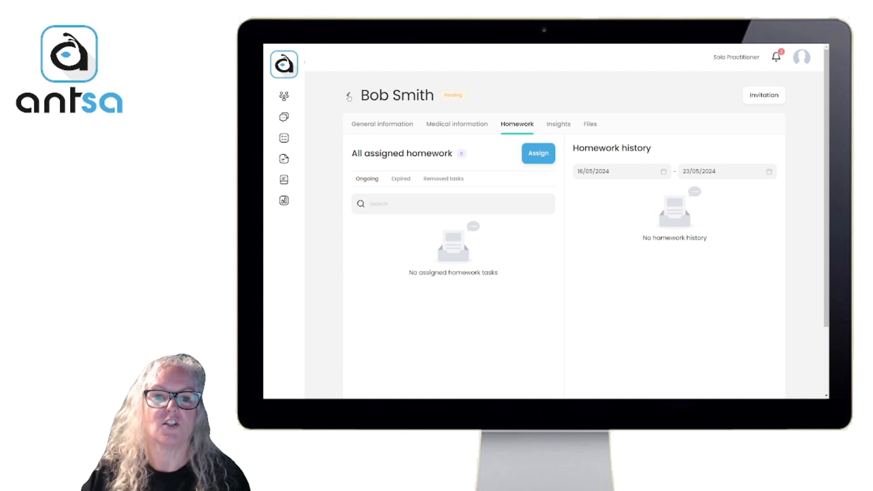
{"action": "left_click", "coordinate": [348, 97]}
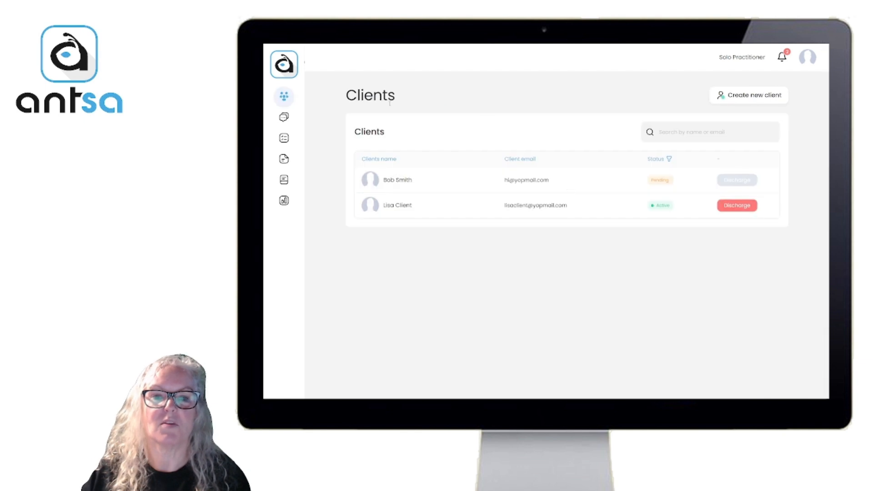
{"action": "left_click", "coordinate": [393, 180]}
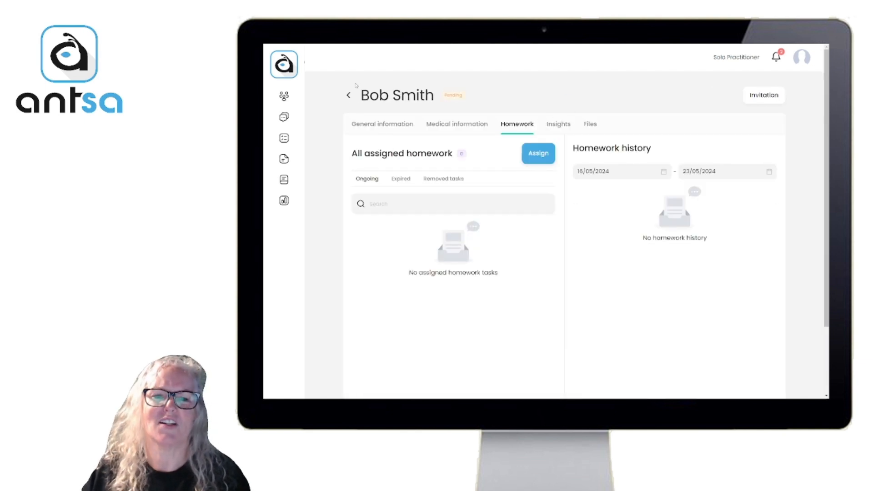
{"action": "left_click", "coordinate": [348, 95]}
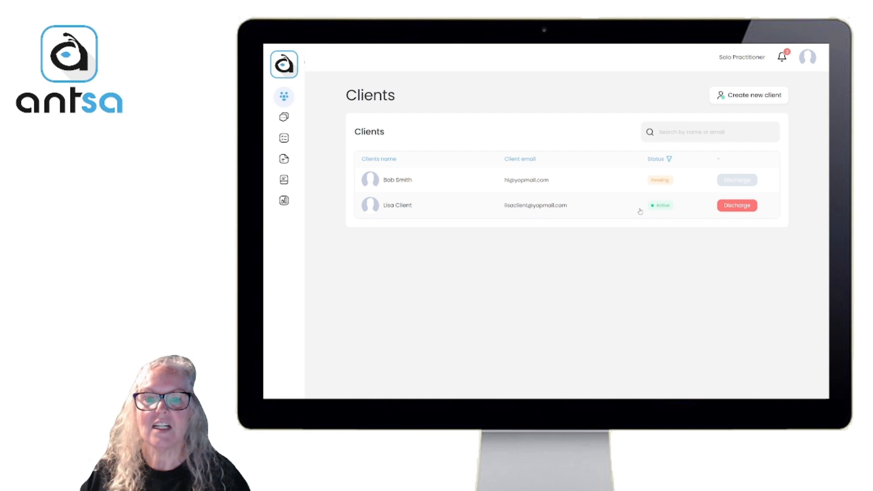
{"action": "left_click", "coordinate": [398, 206]}
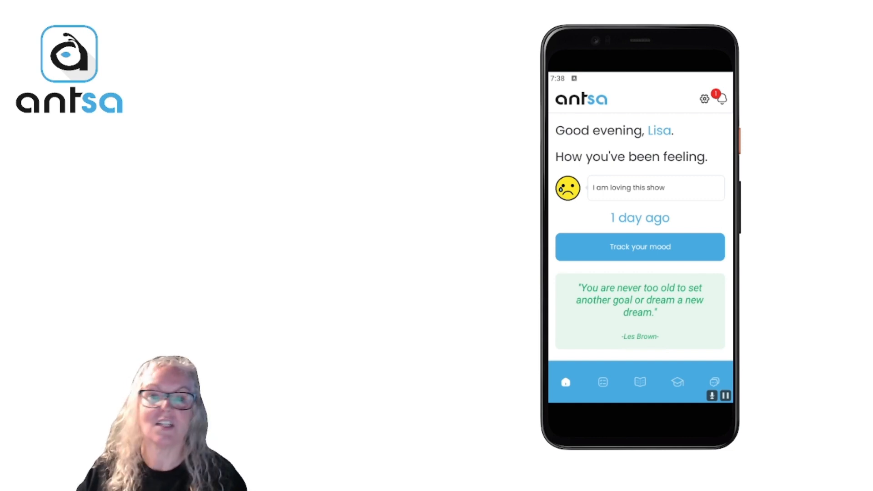
- In the ANTSA client mobile app, track the mood as Worried with Meditating as the activity
{"action": "left_click", "coordinate": [639, 246]}
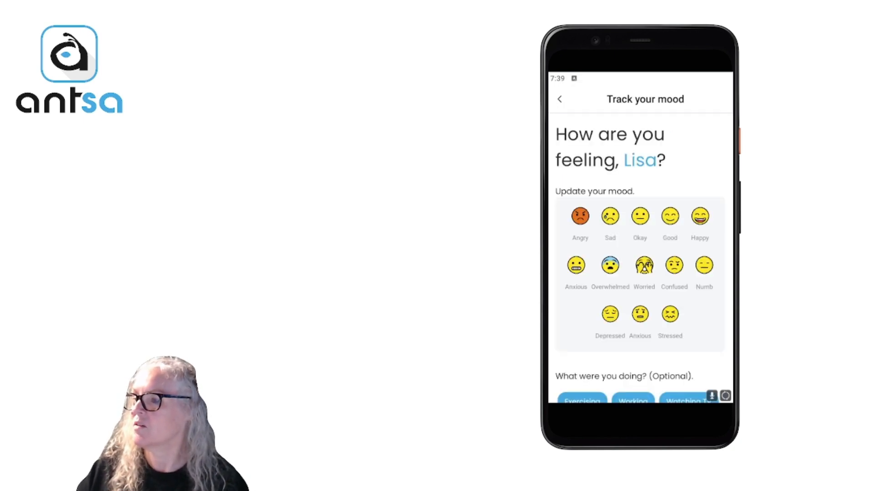
{"action": "left_click", "coordinate": [644, 265]}
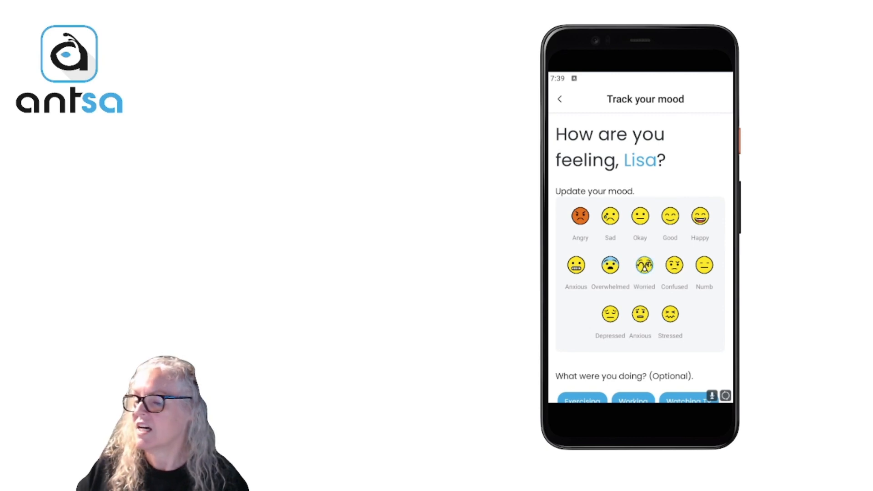
{"action": "scroll", "coordinate": [640, 257], "scroll_direction": "down", "scroll_amount": 3}
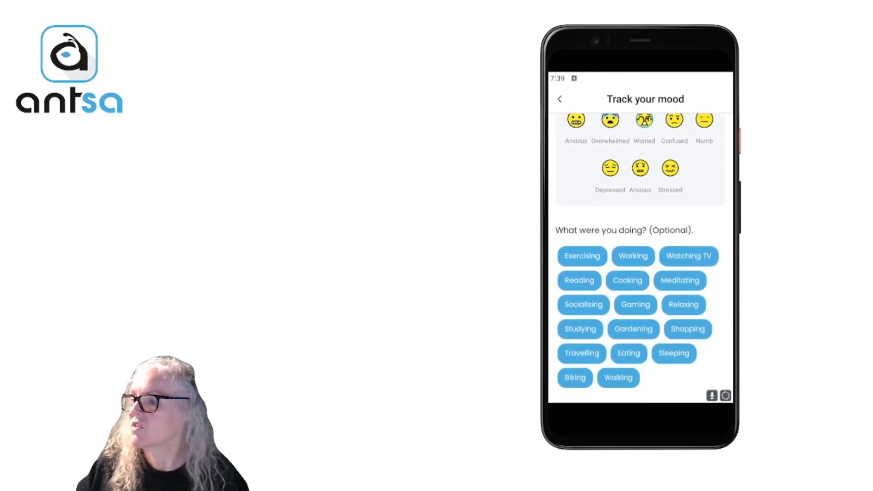
{"action": "left_click", "coordinate": [680, 280]}
- Add the comment "I am trying to sleep" to the mood entry and submit the update
{"action": "scroll", "coordinate": [640, 255], "scroll_direction": "down", "scroll_amount": 4}
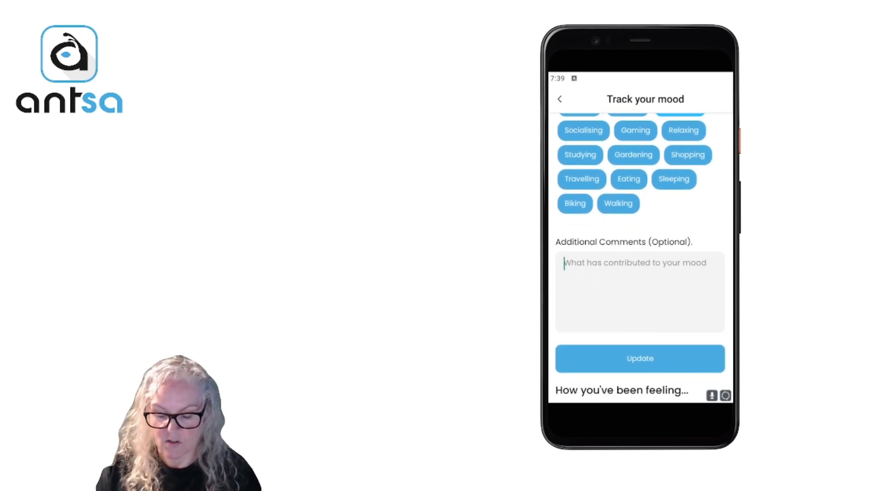
{"action": "type", "text": "I am try"}
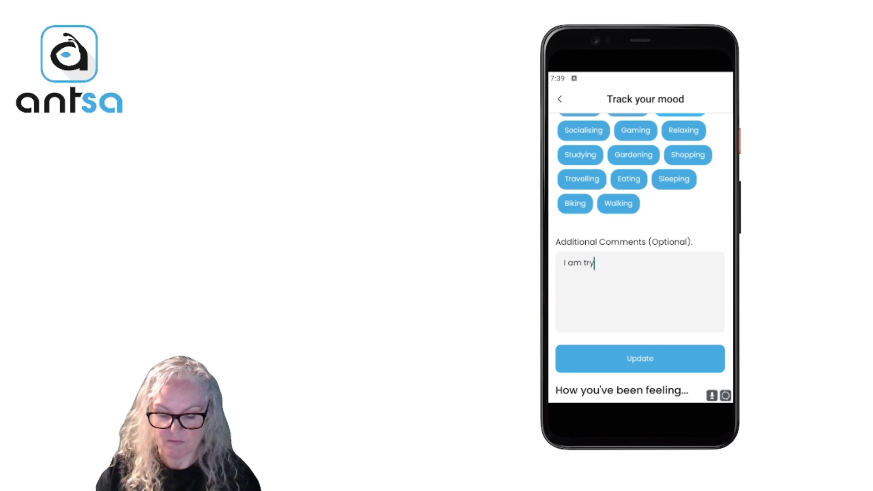
{"action": "type", "text": "ing to sleep"}
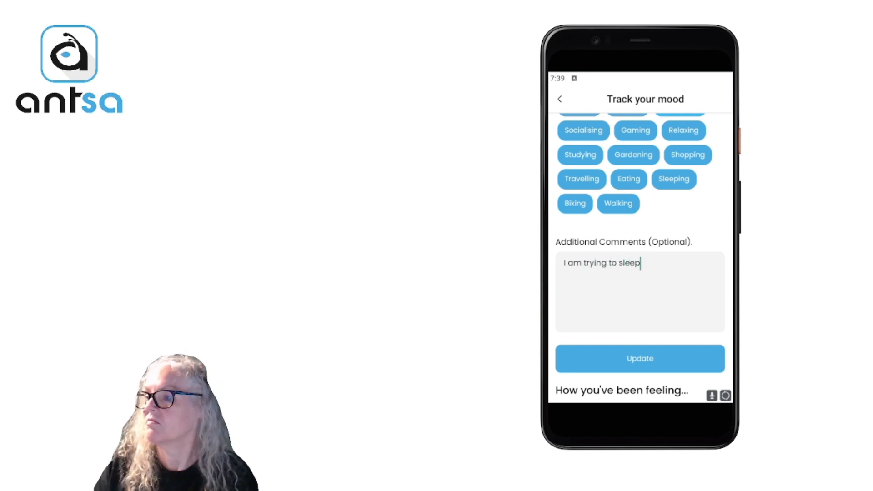
{"action": "left_click", "coordinate": [640, 358]}
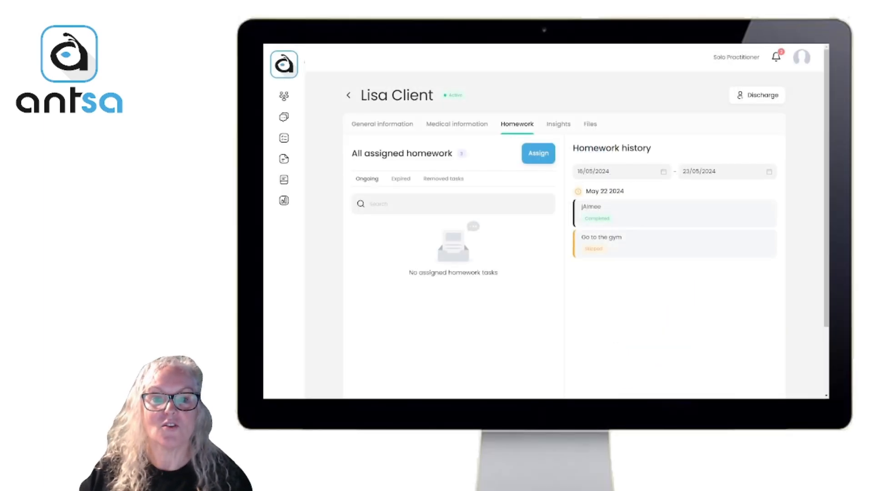
- Back in the practitioner portal, examine the active client's Mood Tracker insights, including the statistics and the seven-day snapshot
{"action": "left_click", "coordinate": [565, 124]}
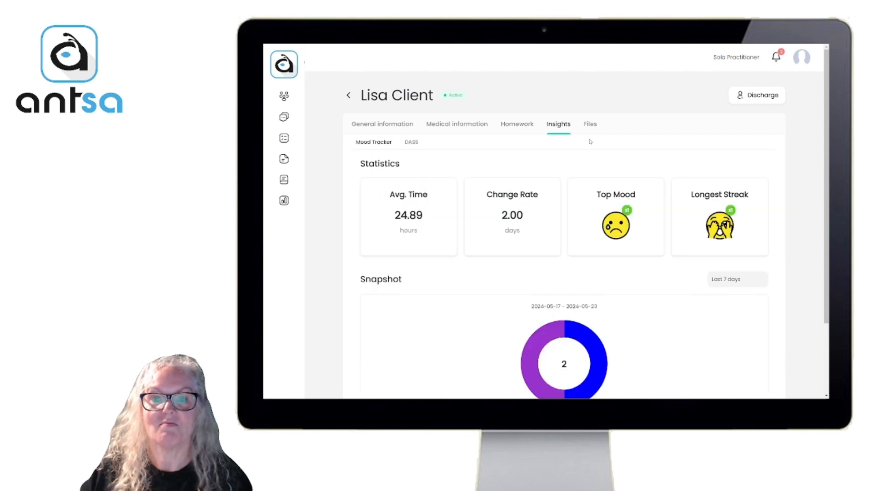
{"action": "scroll", "coordinate": [618, 210], "scroll_direction": "down", "scroll_amount": 2}
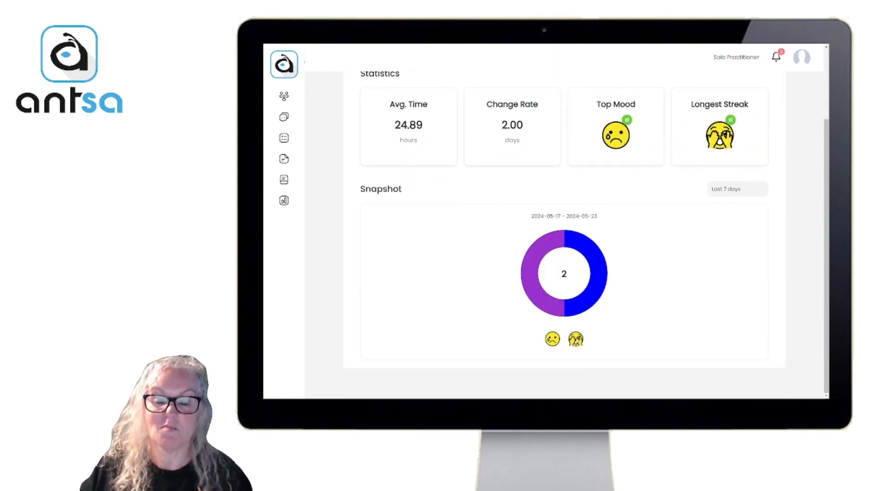
- Show the seven-day snapshot's details for the covered-eyes mood, and read the Change Rate explanation in the statistics
{"action": "left_click", "coordinate": [575, 339]}
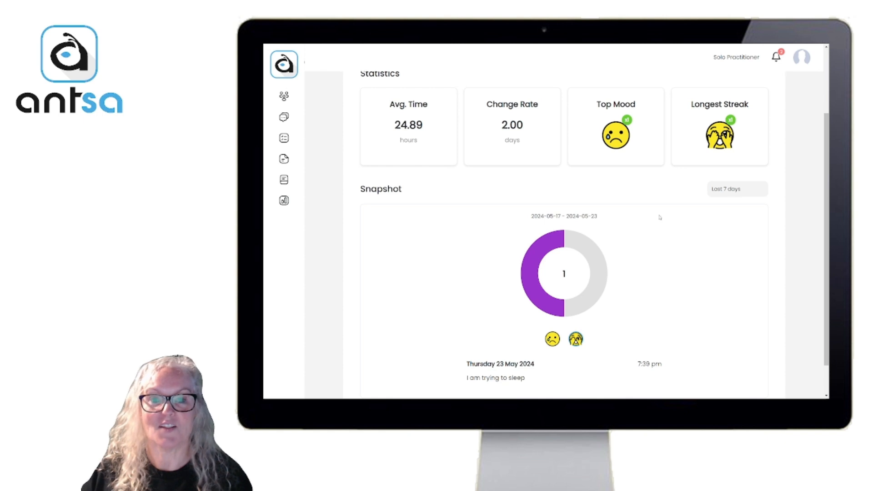
{"action": "mouse_move", "coordinate": [425, 118]}
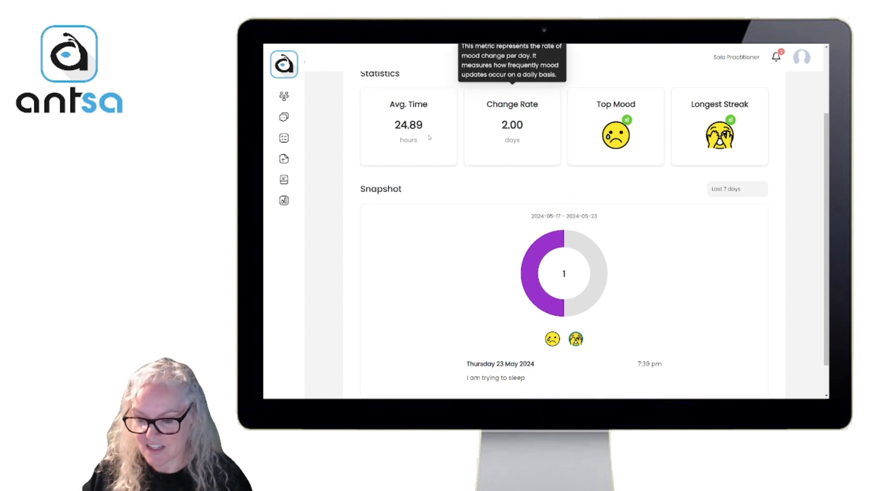
- Reopen the active client's profile from the client list and start a new homework assignment
{"action": "left_click", "coordinate": [308, 98]}
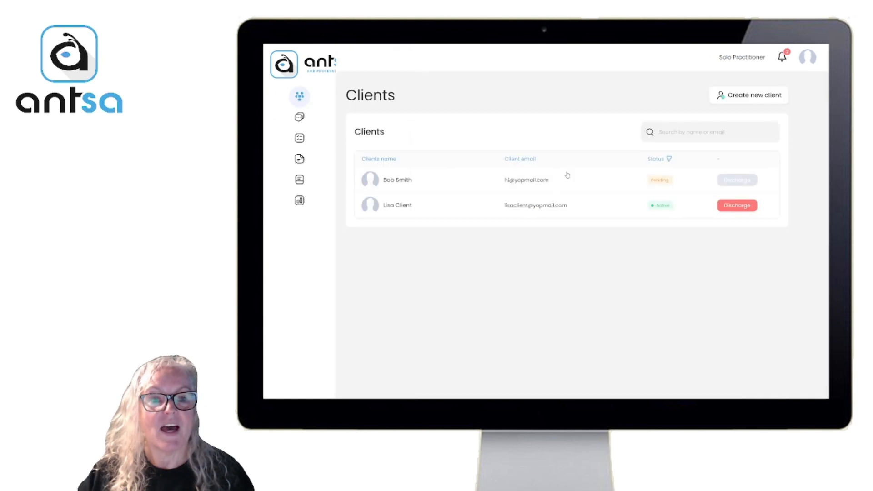
{"action": "left_click", "coordinate": [397, 207]}
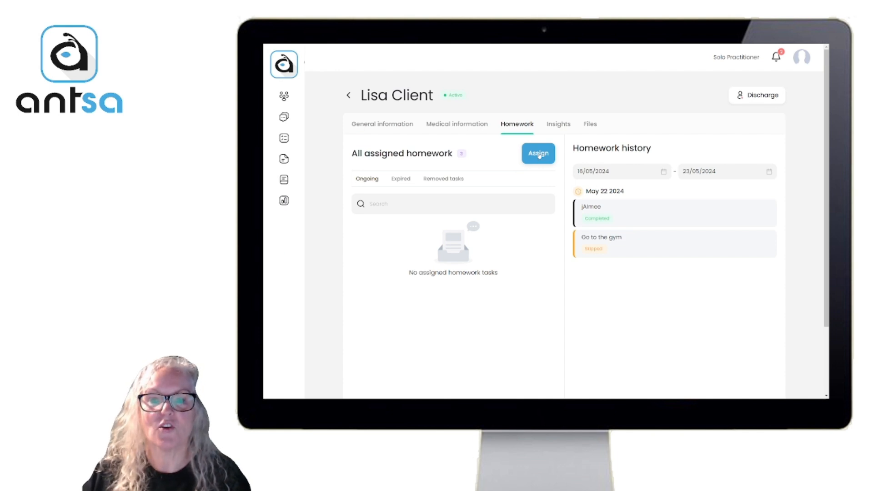
{"action": "left_click", "coordinate": [539, 156]}
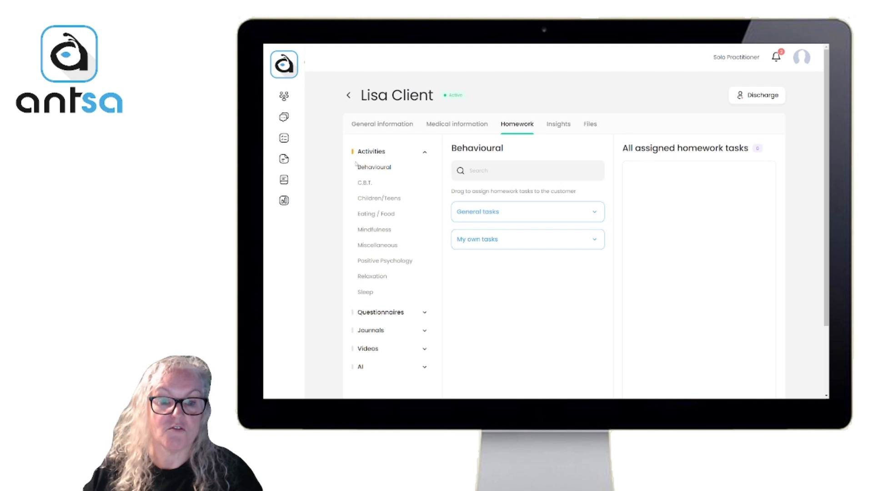
- Examine the Activities categories and the details of the general task "Buy a fish" under Miscellaneous
{"action": "left_click", "coordinate": [423, 154]}
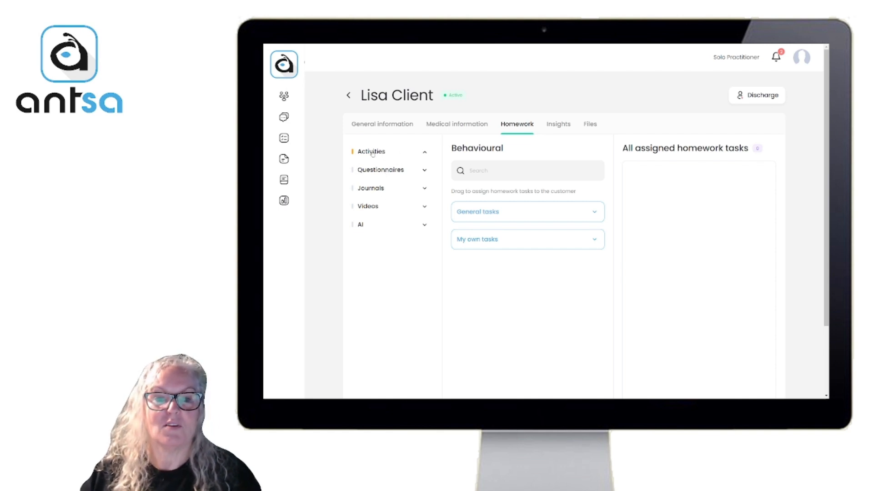
{"action": "left_click", "coordinate": [372, 153]}
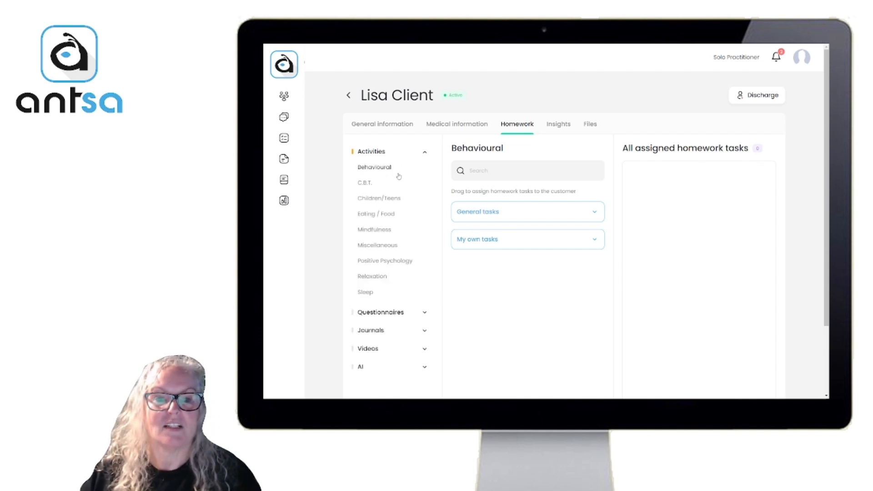
{"action": "left_click", "coordinate": [384, 245]}
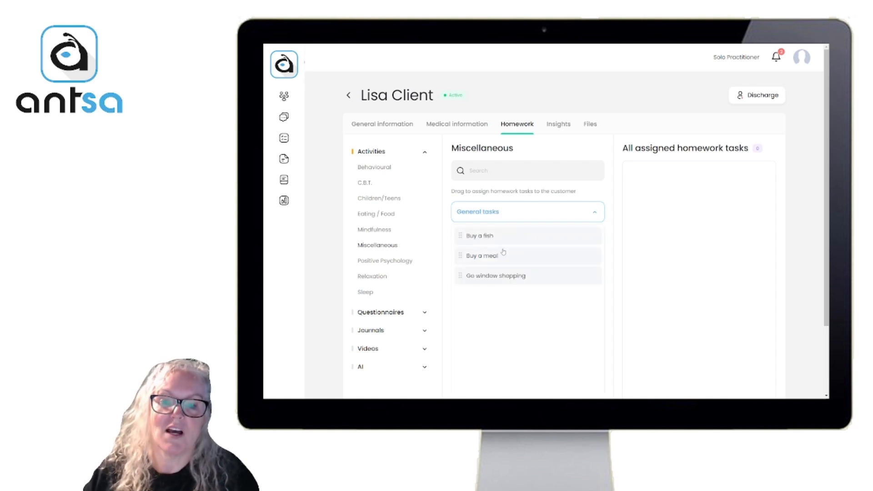
{"action": "left_click", "coordinate": [481, 237]}
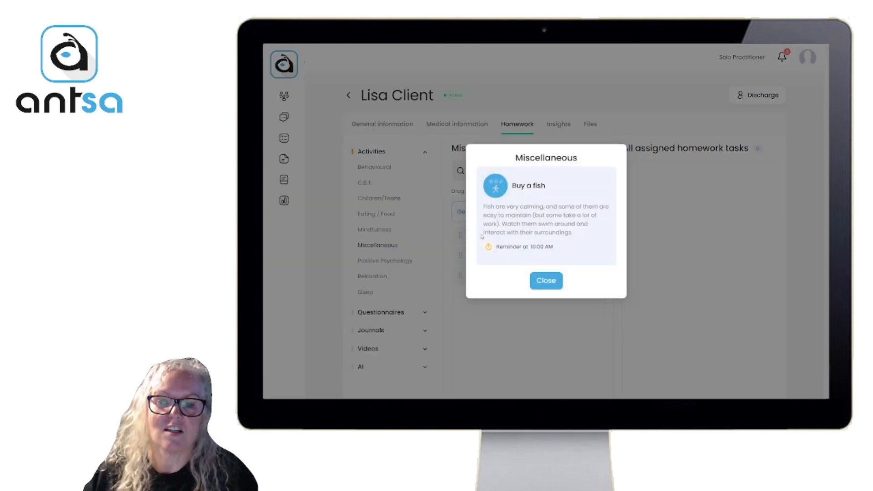
{"action": "left_click", "coordinate": [546, 281]}
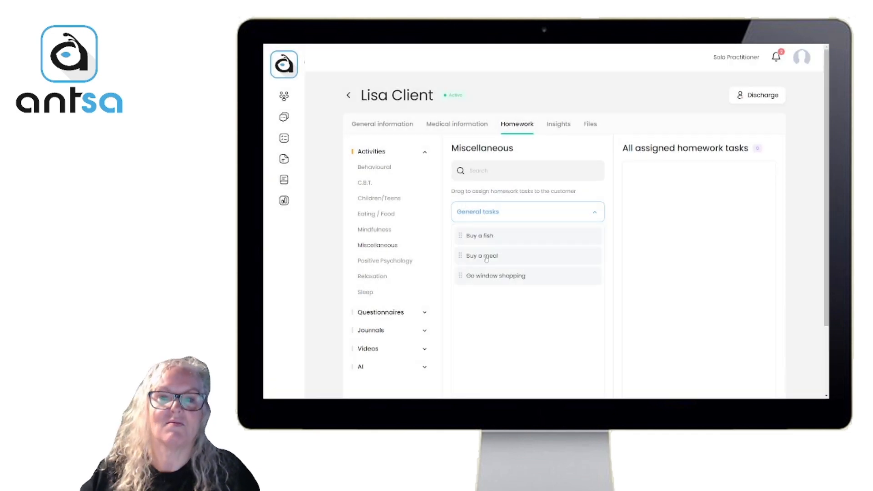
{"action": "left_click", "coordinate": [594, 212]}
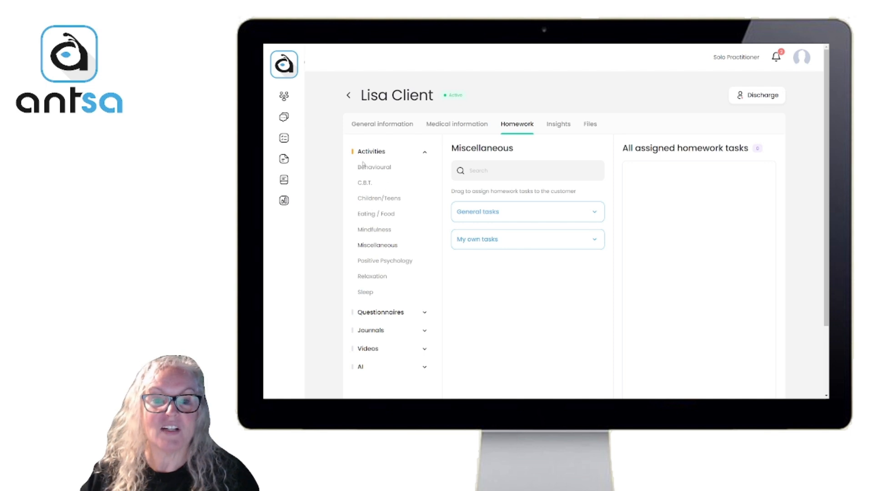
- Look through the Behavioural general tasks and view the details of "Concentrate on breathing"
{"action": "left_click", "coordinate": [388, 167]}
{"action": "left_click", "coordinate": [480, 214]}
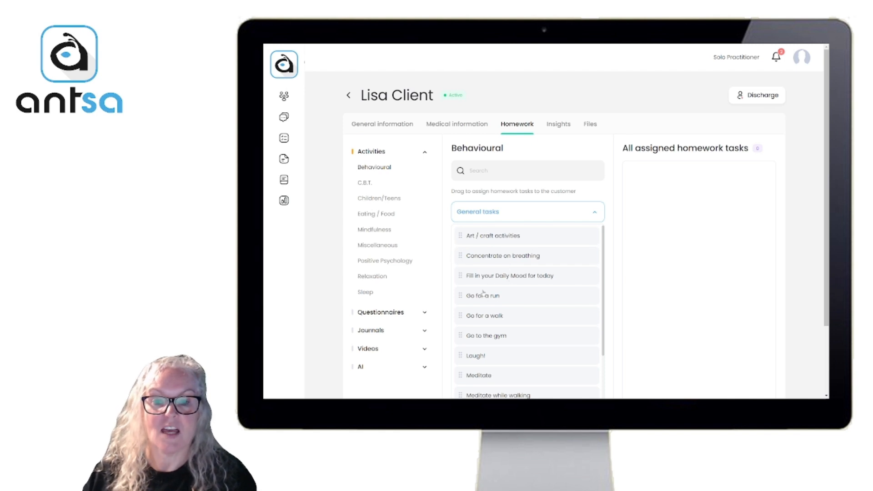
{"action": "left_click", "coordinate": [460, 254]}
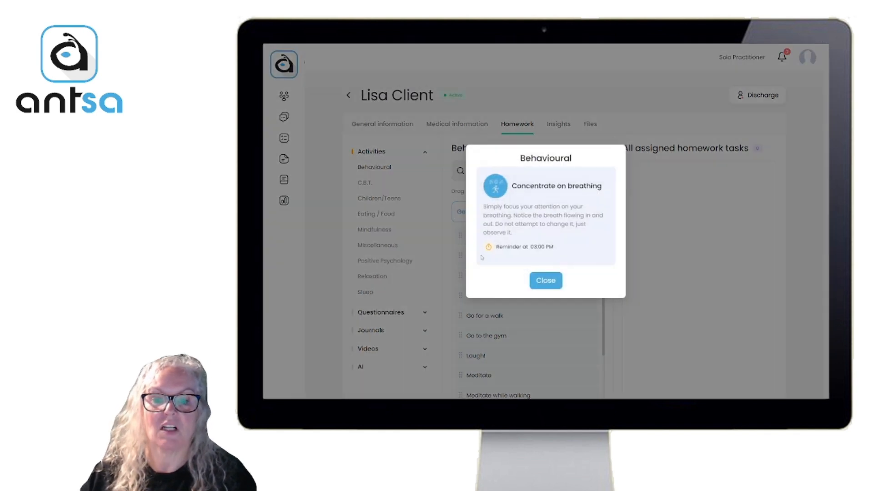
{"action": "left_click", "coordinate": [545, 280]}
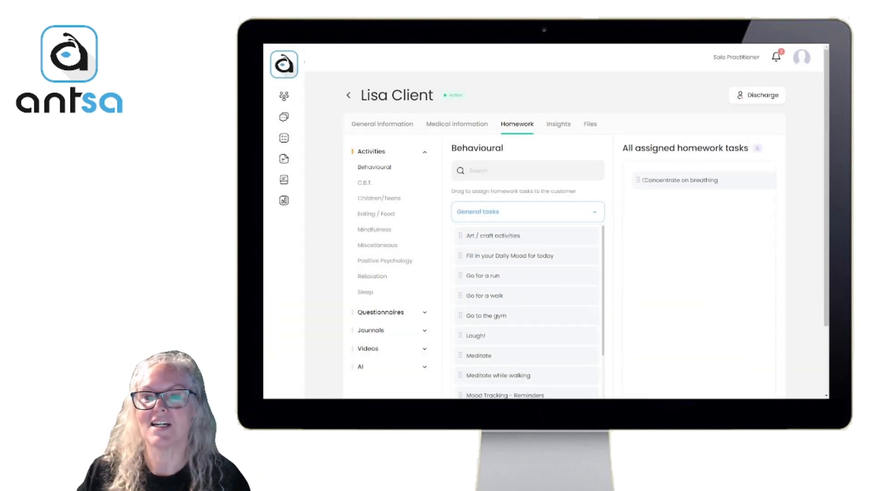
- Place "Concentrate on breathing" among the assigned homework tasks and set its frequency to Custom
{"action": "left_click_drag", "start_coordinate": [644, 180], "coordinate": [645, 181]}
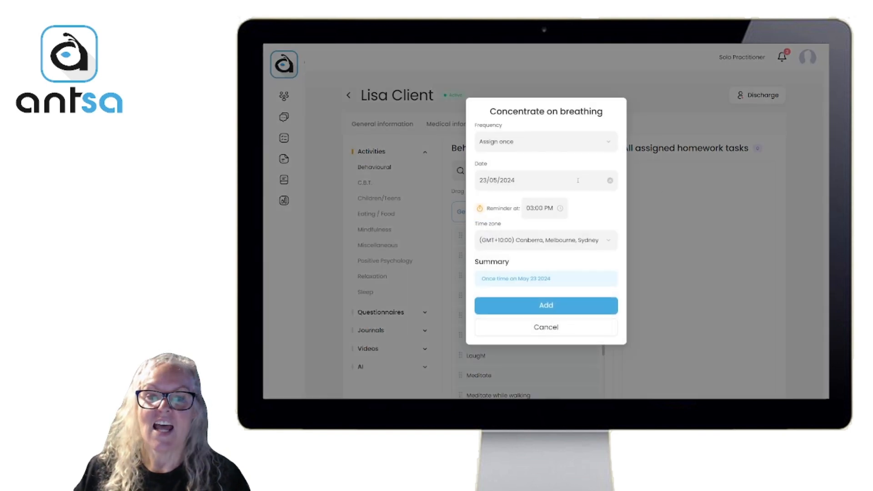
{"action": "left_click", "coordinate": [609, 142]}
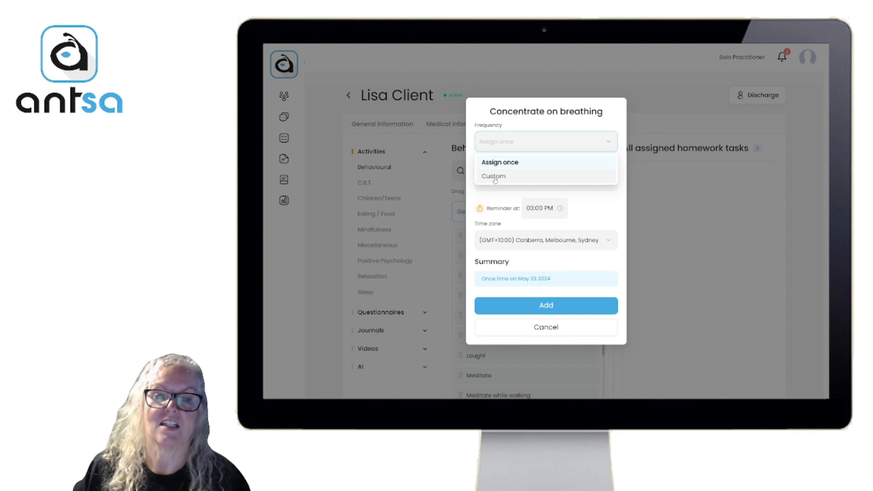
{"action": "left_click", "coordinate": [527, 171]}
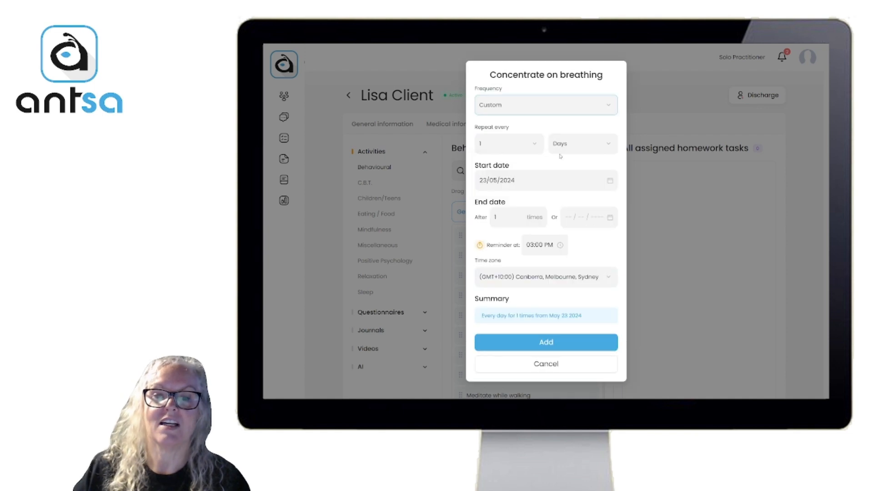
- Try a weekly repeat on several weekdays, and return the repeat unit to Days
{"action": "left_click", "coordinate": [609, 145]}
{"action": "left_click", "coordinate": [564, 178]}
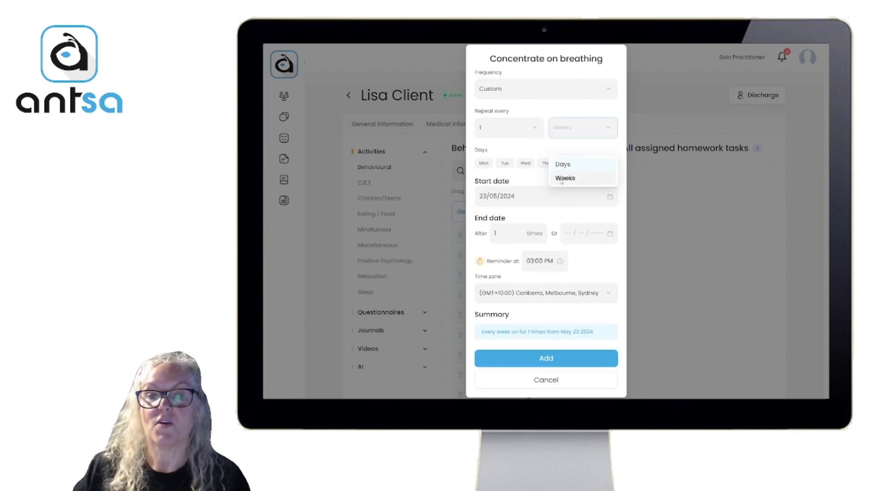
{"action": "left_click", "coordinate": [523, 162]}
{"action": "left_click", "coordinate": [479, 162]}
{"action": "left_click", "coordinate": [584, 162]}
{"action": "left_click", "coordinate": [612, 125]}
{"action": "left_click", "coordinate": [563, 149]}
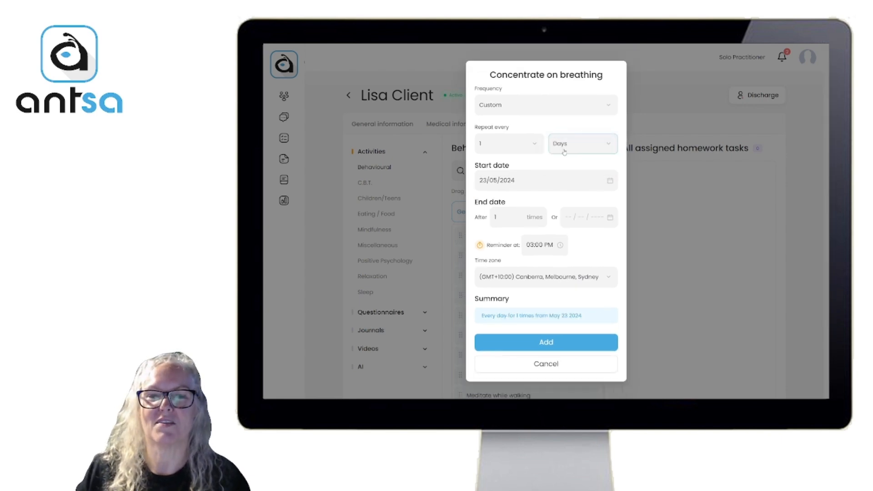
- Try ending the daily repeat after 5 times, and set the end date to 31/05/2024 instead
{"action": "left_click", "coordinate": [521, 215]}
{"action": "double_click", "coordinate": [522, 215]}
{"action": "left_click", "coordinate": [593, 218]}
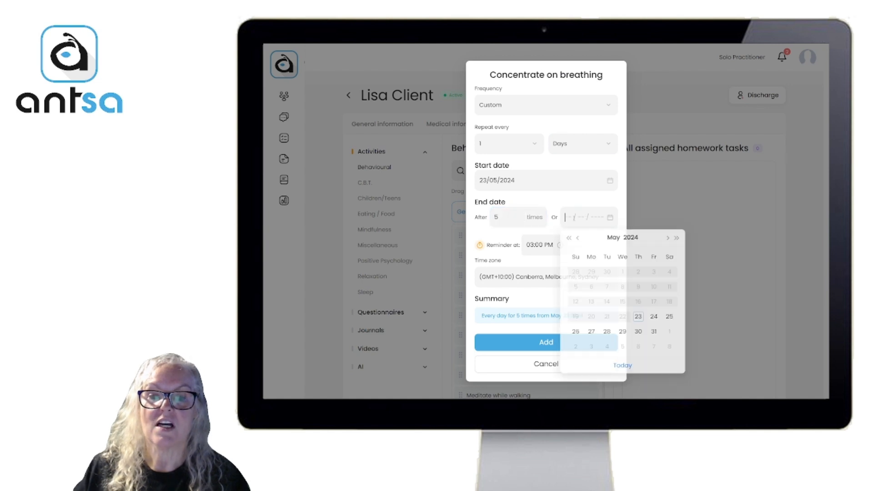
{"action": "left_click", "coordinate": [654, 335]}
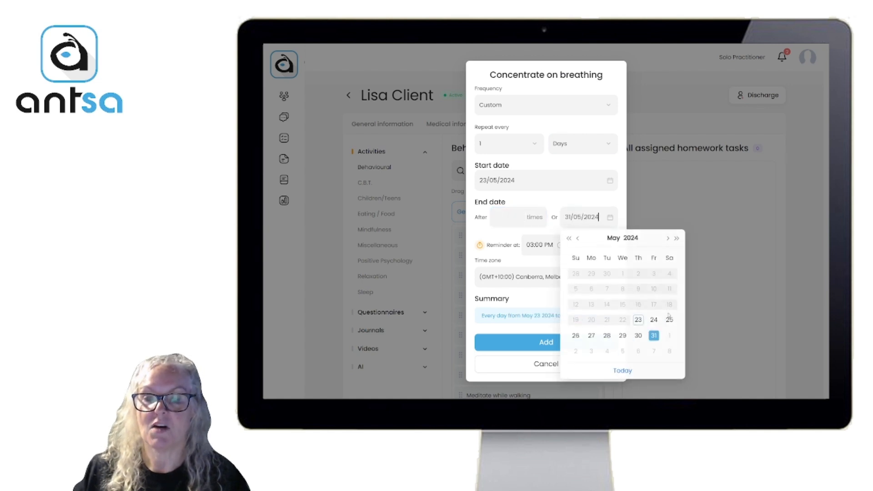
- Try a reminder time of 04:04 PM for the task, and dismiss the time selection without confirming it
{"action": "left_click", "coordinate": [530, 245]}
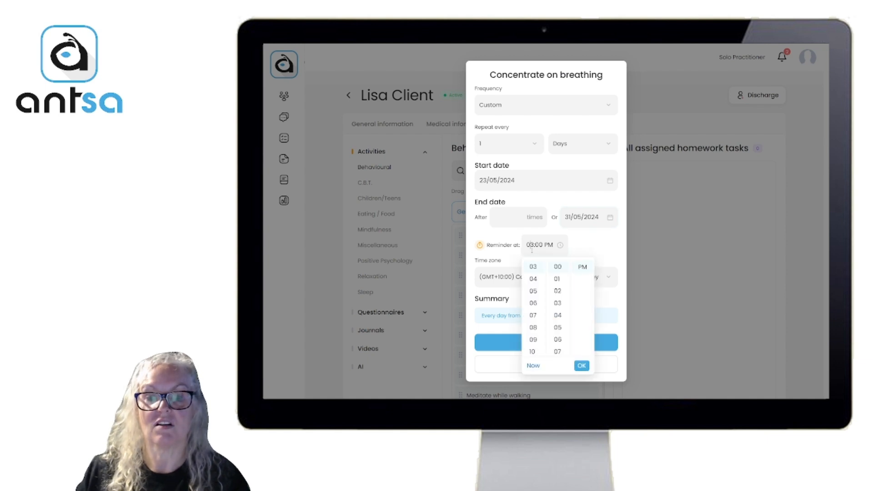
{"action": "left_click", "coordinate": [533, 279]}
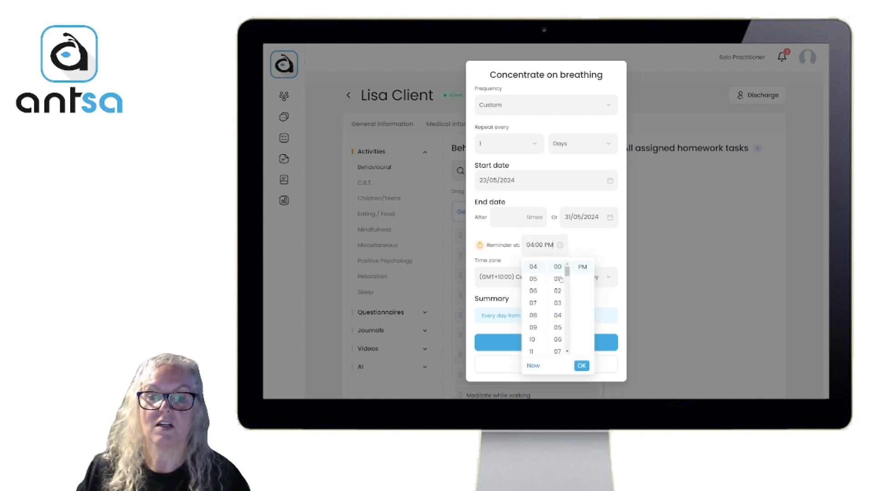
{"action": "left_click", "coordinate": [557, 315]}
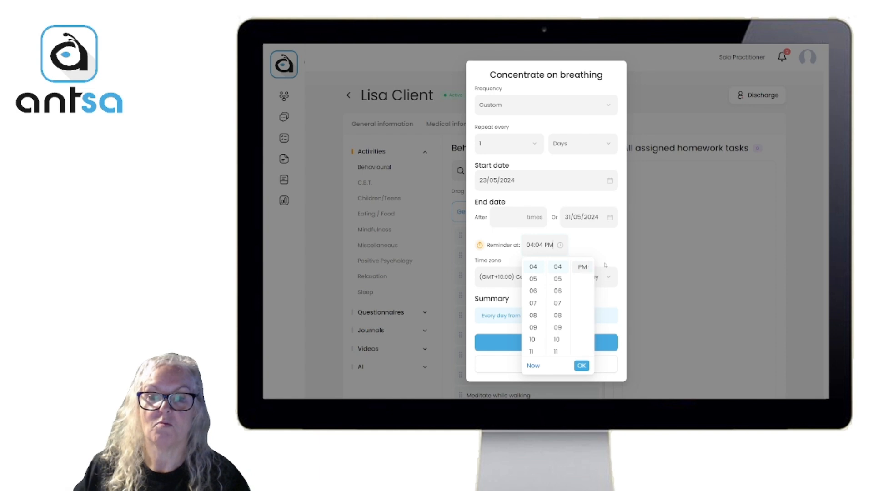
{"action": "left_click", "coordinate": [619, 265]}
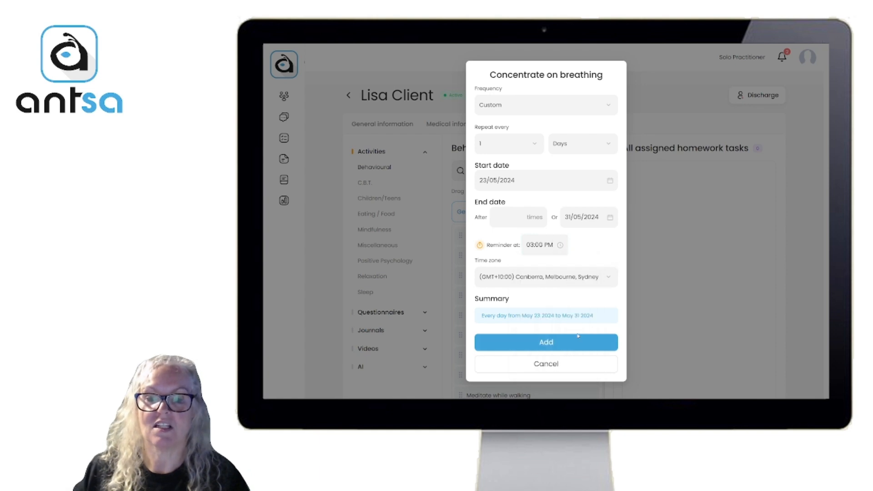
- Add the scheduled "Concentrate on breathing" task to the homework list and assign it to the client
{"action": "left_click", "coordinate": [550, 344]}
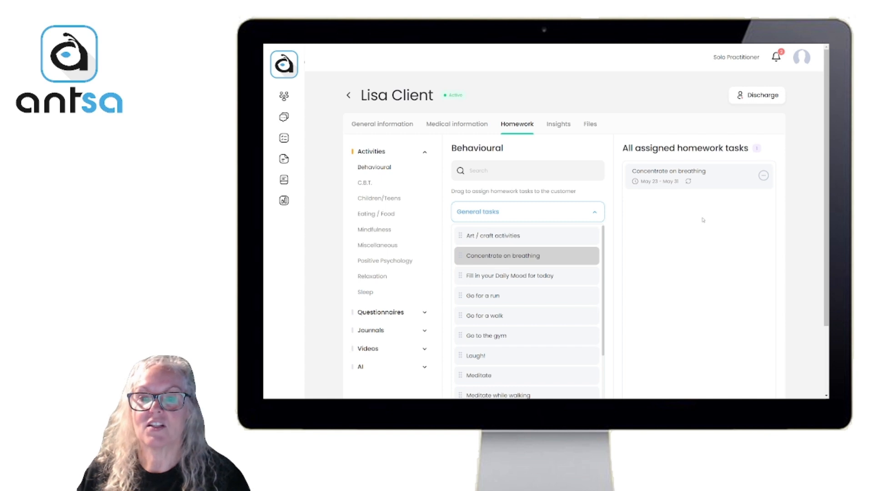
{"action": "scroll", "coordinate": [754, 193], "scroll_direction": "down", "scroll_amount": 2}
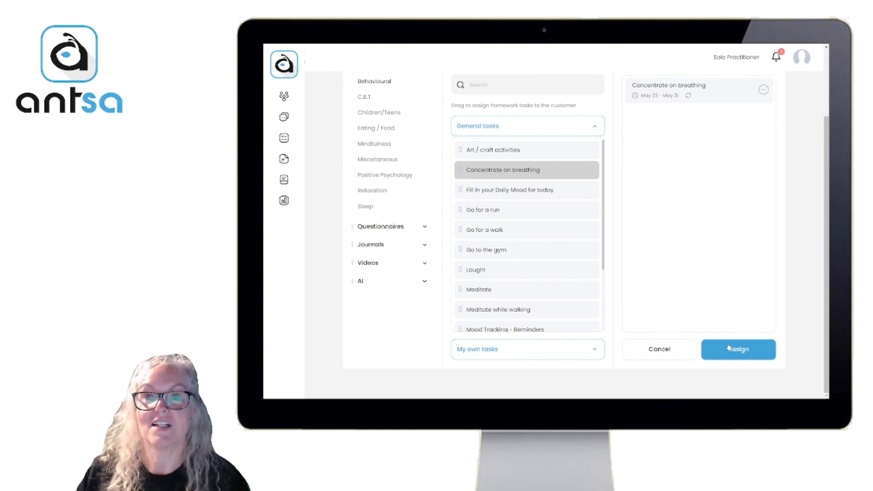
{"action": "left_click", "coordinate": [728, 348]}
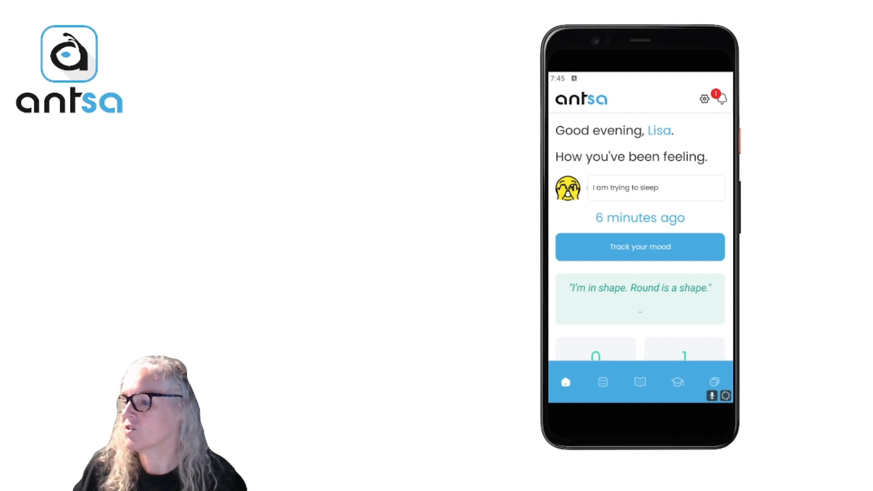
- In the ANTSA client mobile app, check the home screen for new homework
{"action": "scroll", "coordinate": [640, 237], "scroll_direction": "down", "scroll_amount": 3}
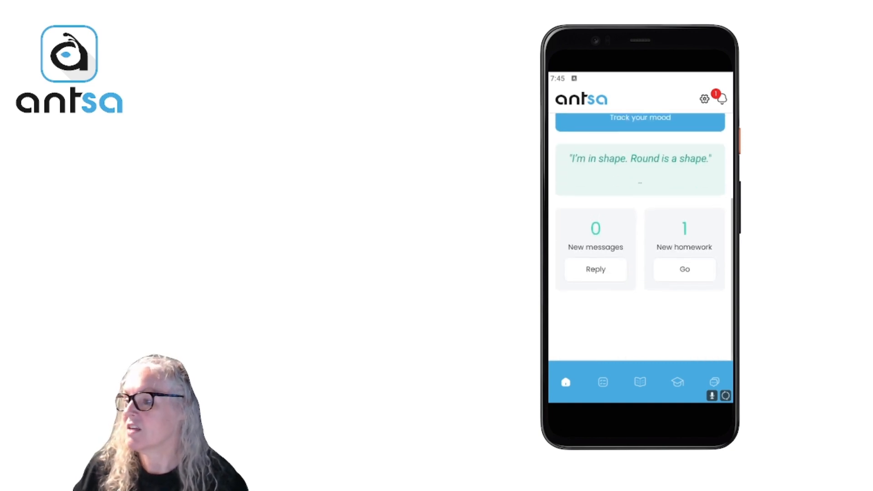